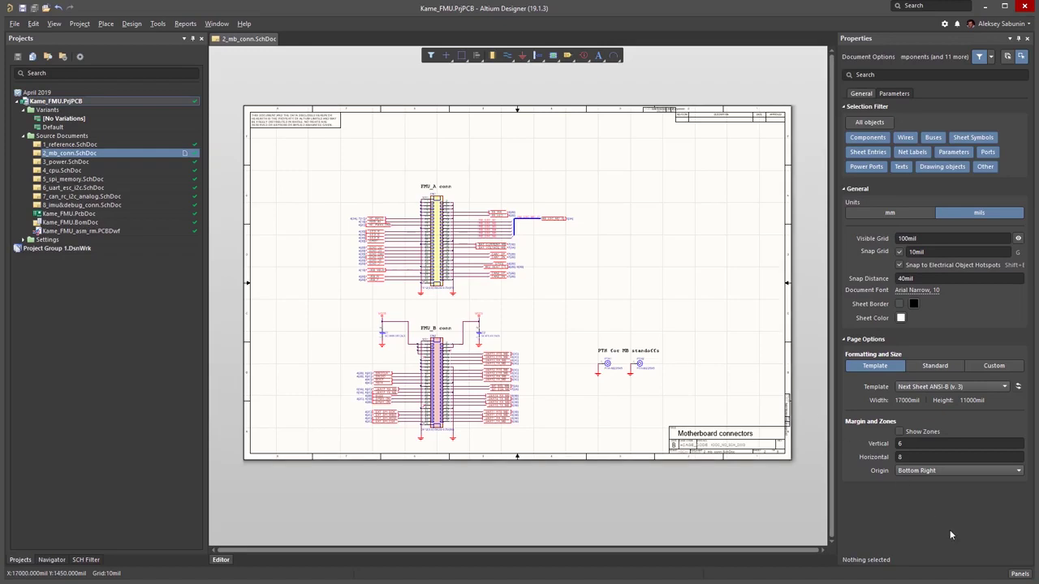
- Open the Components panel and float it over the schematic as an enlarged window
{"action": "left_click", "coordinate": [1020, 574]}
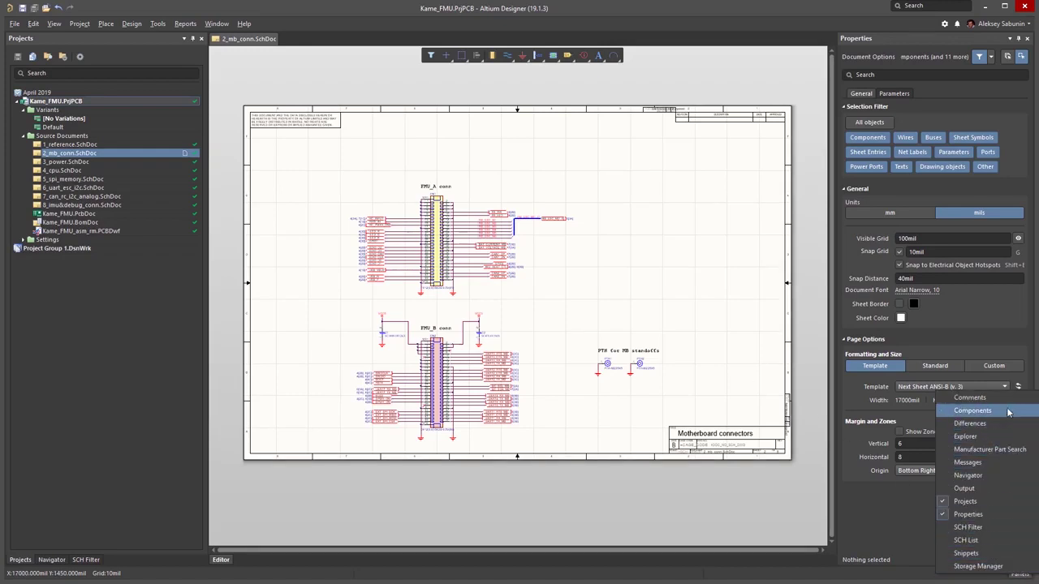
{"action": "left_click", "coordinate": [972, 411]}
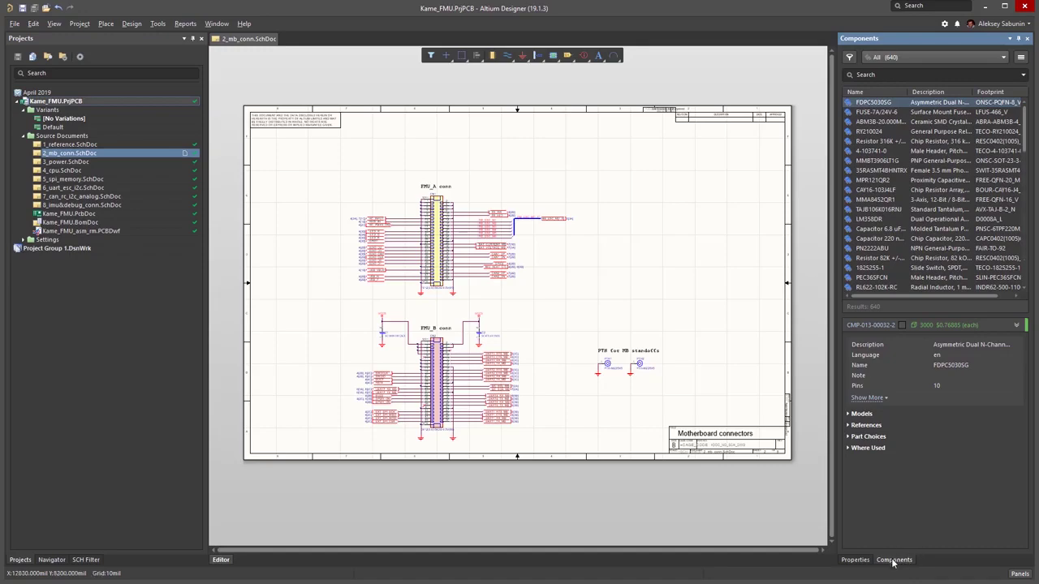
{"action": "left_click_drag", "start_coordinate": [893, 562], "coordinate": [252, 457]}
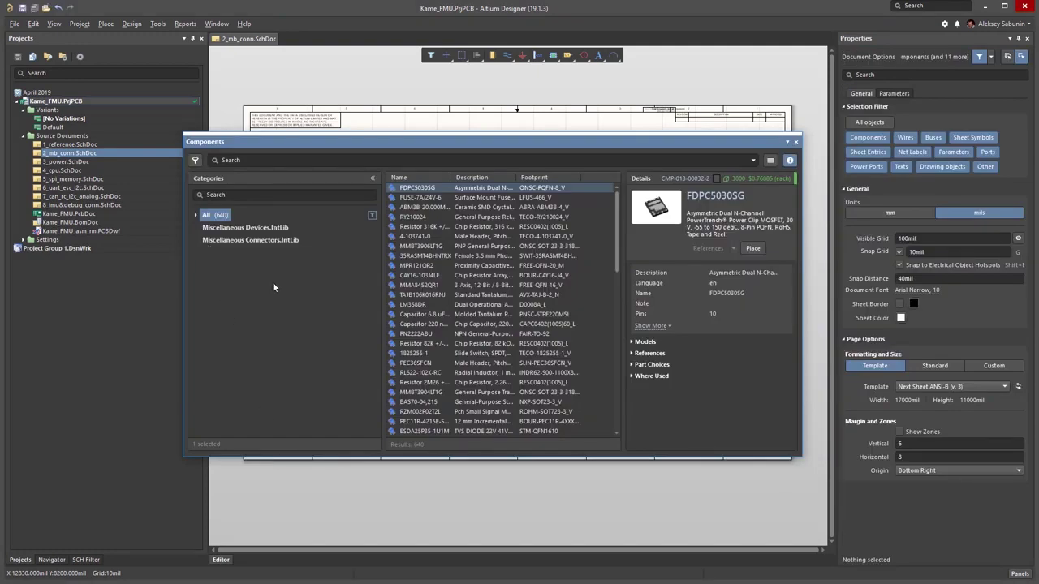
{"action": "left_click_drag", "start_coordinate": [184, 137], "coordinate": [168, 94]}
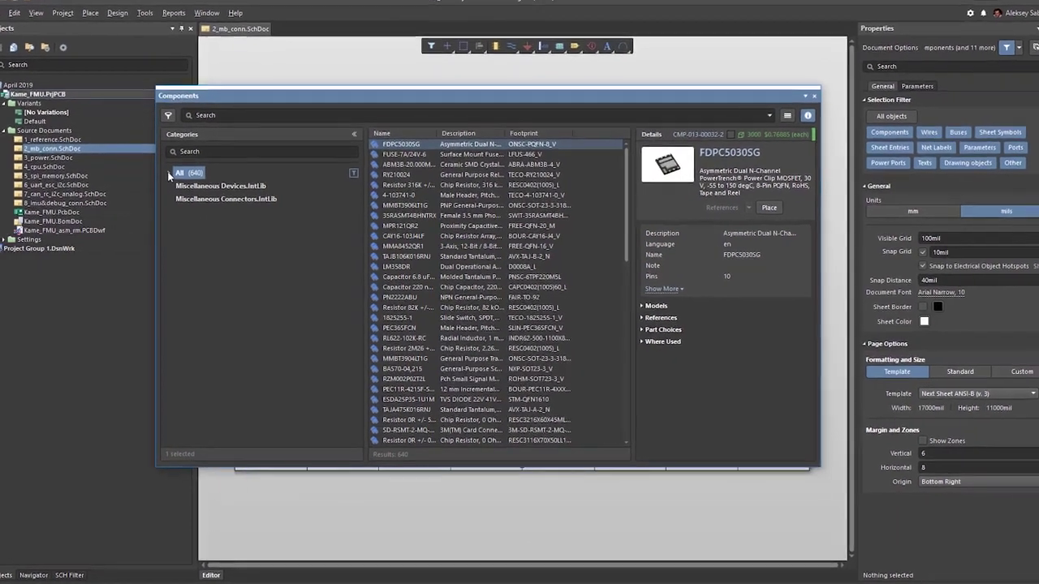
- Expand the full list of component categories and the Integrated Circuits subcategories to browse them
{"action": "left_click", "coordinate": [180, 175]}
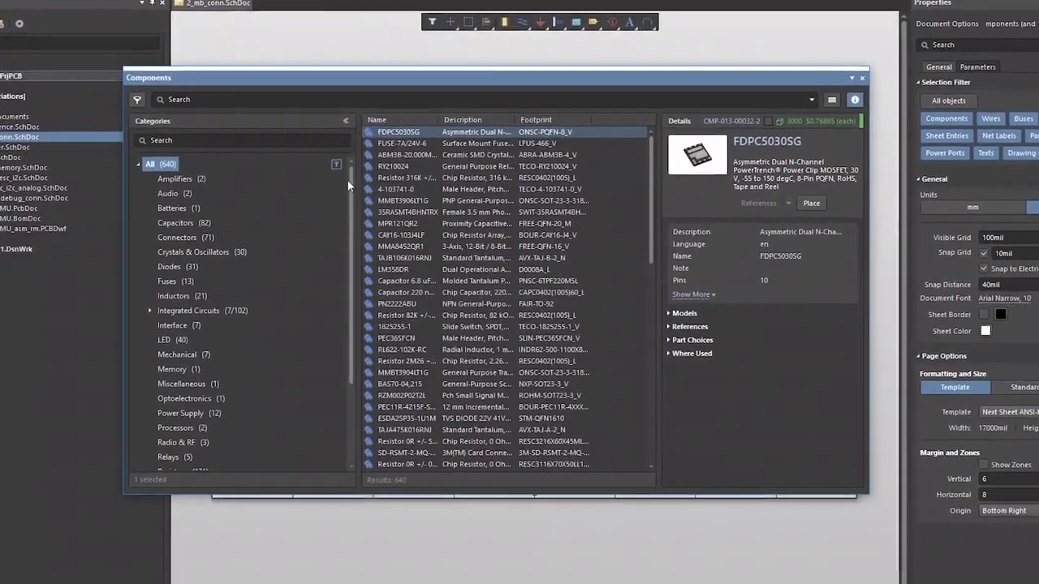
{"action": "mouse_move", "coordinate": [347, 184]}
{"action": "left_mouse_down"}
{"action": "mouse_move", "coordinate": [348, 276]}
{"action": "mouse_move", "coordinate": [327, 178]}
{"action": "left_mouse_up"}
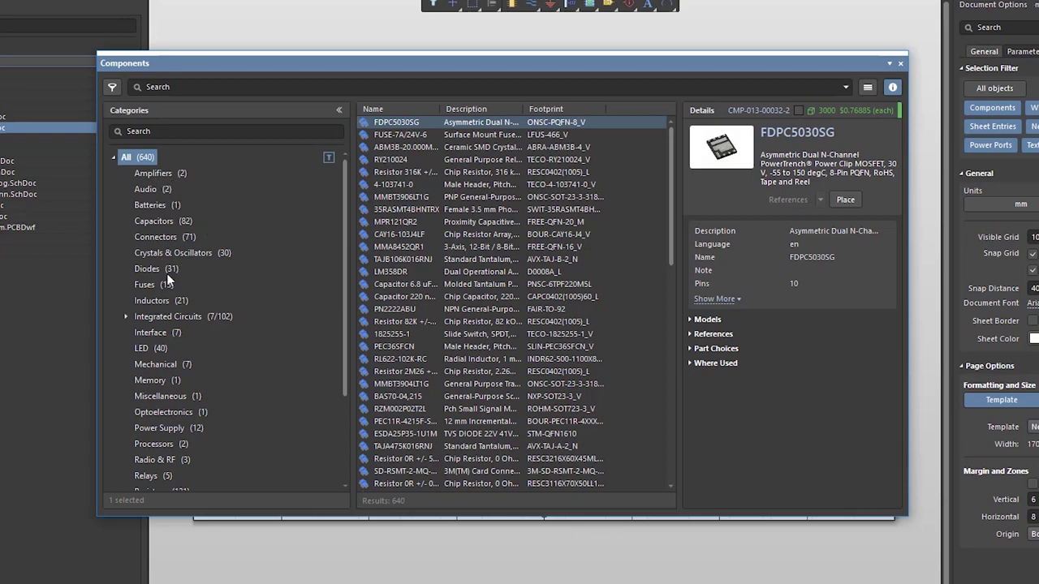
{"action": "left_click", "coordinate": [128, 318]}
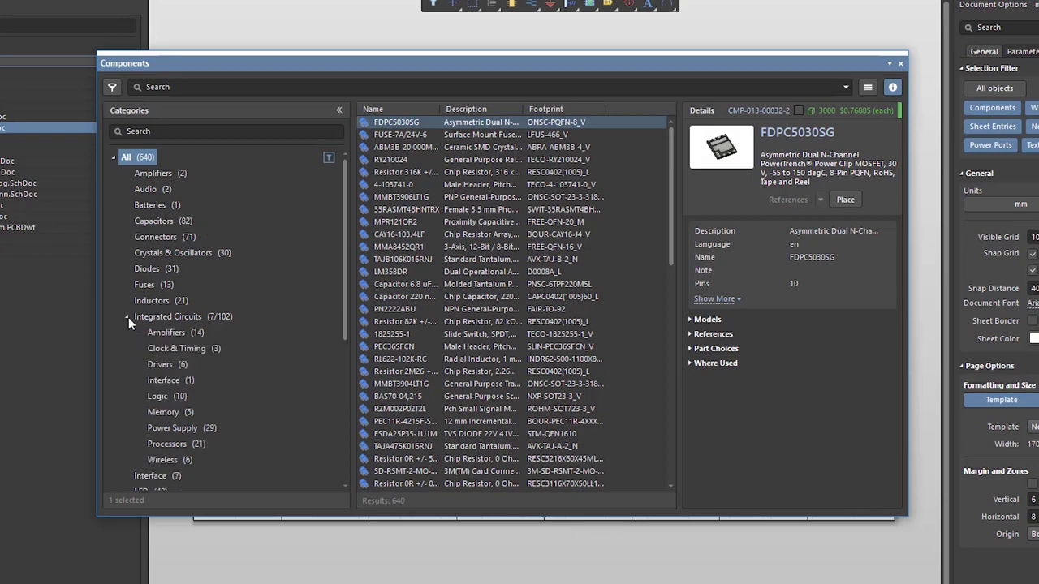
{"action": "scroll", "coordinate": [190, 318], "scroll_direction": "down", "scroll_amount": 2}
{"action": "scroll", "coordinate": [195, 332], "scroll_direction": "up", "scroll_amount": 3}
- Place one BAS70-04-7-F diode from the Diodes category in the empty sheet area beside the FMU_A connector
{"action": "left_click", "coordinate": [146, 268]}
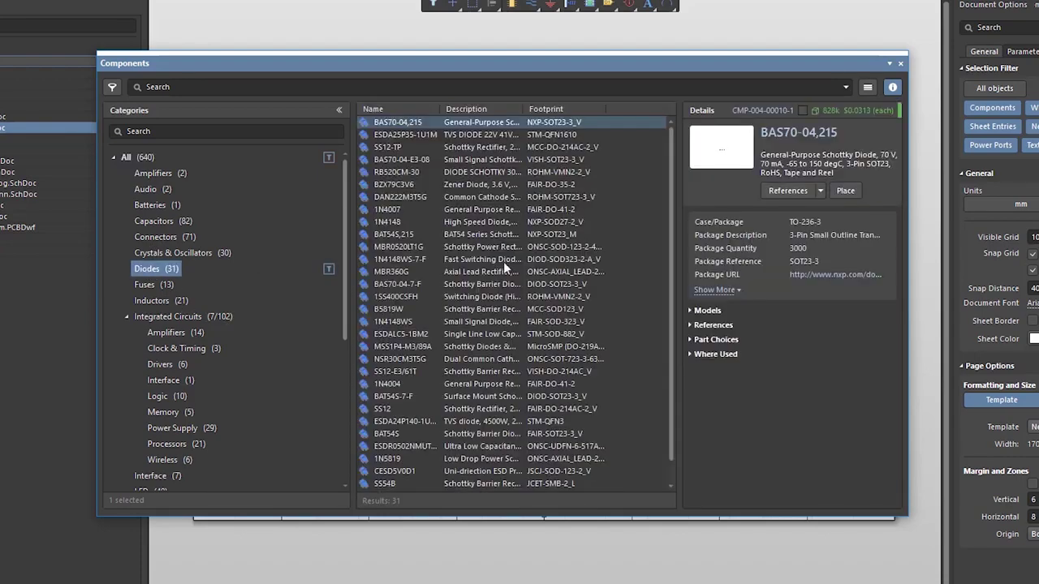
{"action": "left_click", "coordinate": [399, 288]}
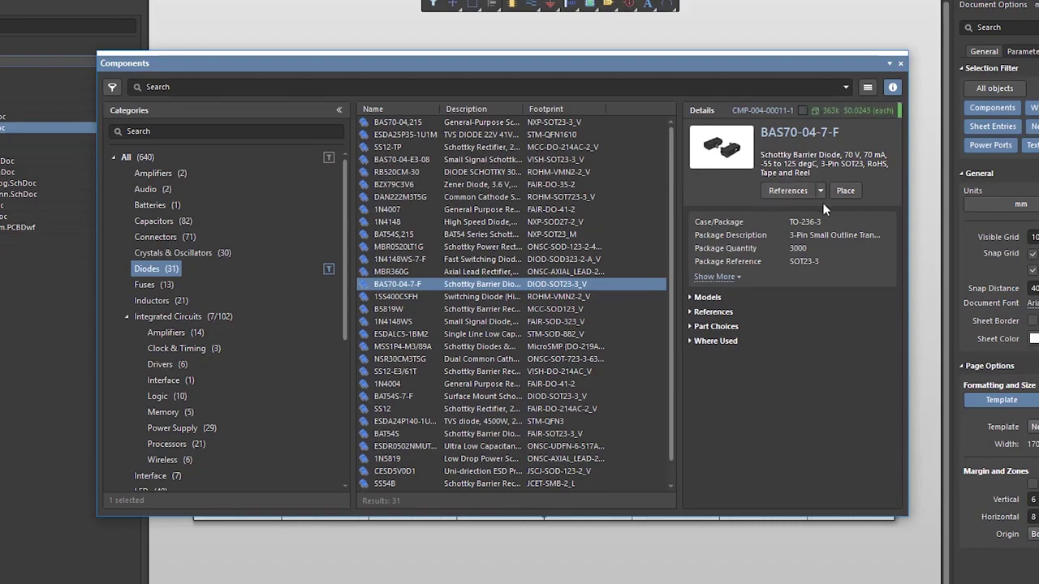
{"action": "left_click", "coordinate": [845, 190]}
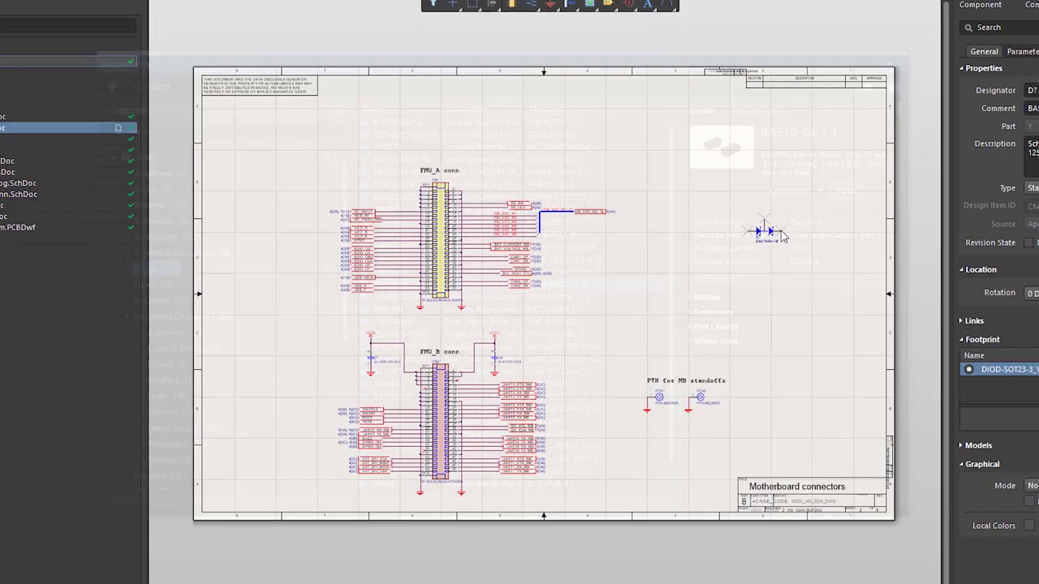
{"action": "left_click", "coordinate": [810, 236]}
{"action": "key", "text": "Escape"}
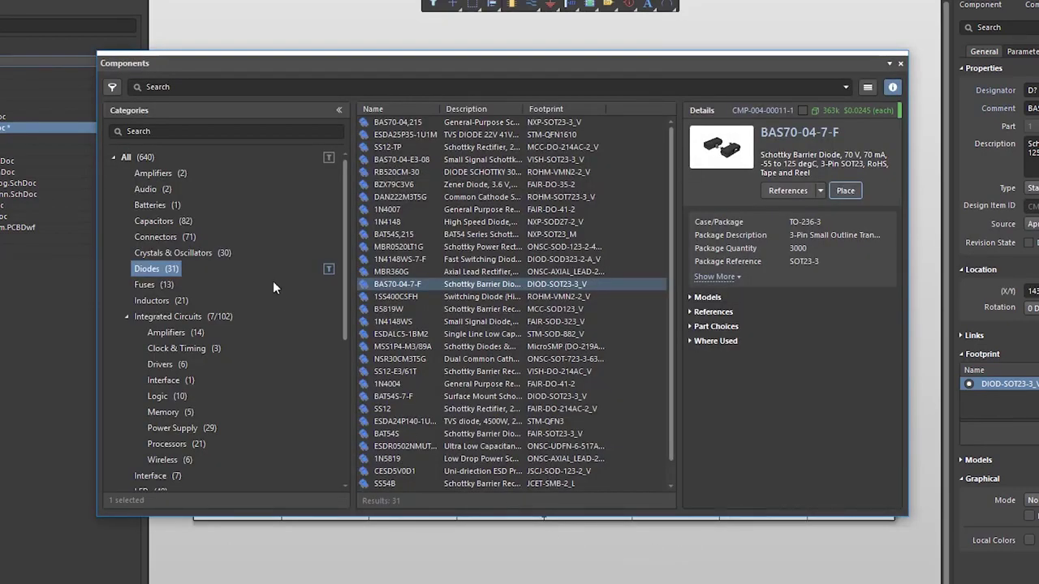
- Show the component filters, widening the Components panel and narrowing the category list to make room for them
{"action": "left_click", "coordinate": [112, 88]}
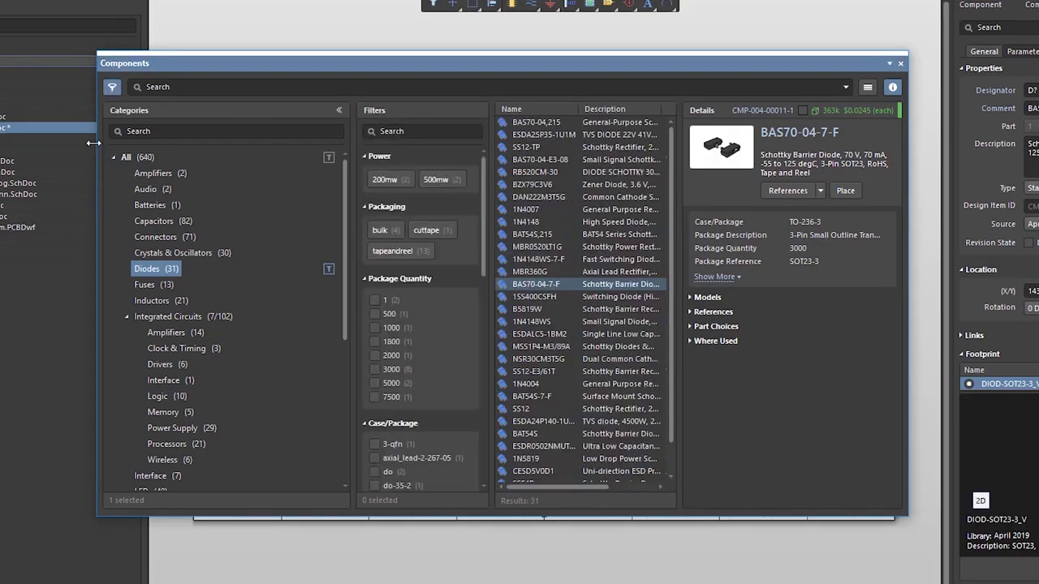
{"action": "left_click_drag", "start_coordinate": [93, 143], "coordinate": [29, 142]}
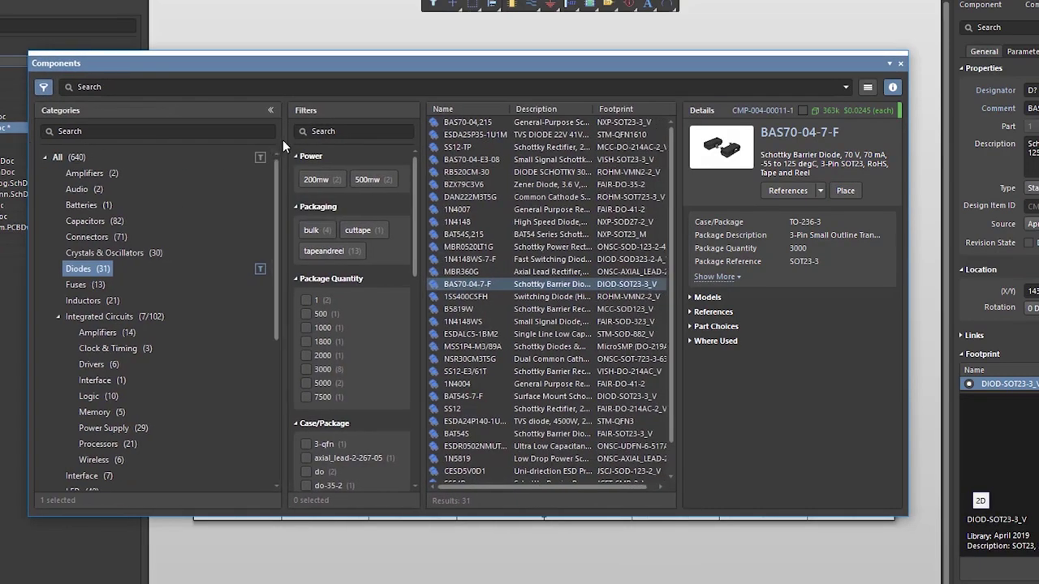
{"action": "left_click_drag", "start_coordinate": [283, 140], "coordinate": [192, 138]}
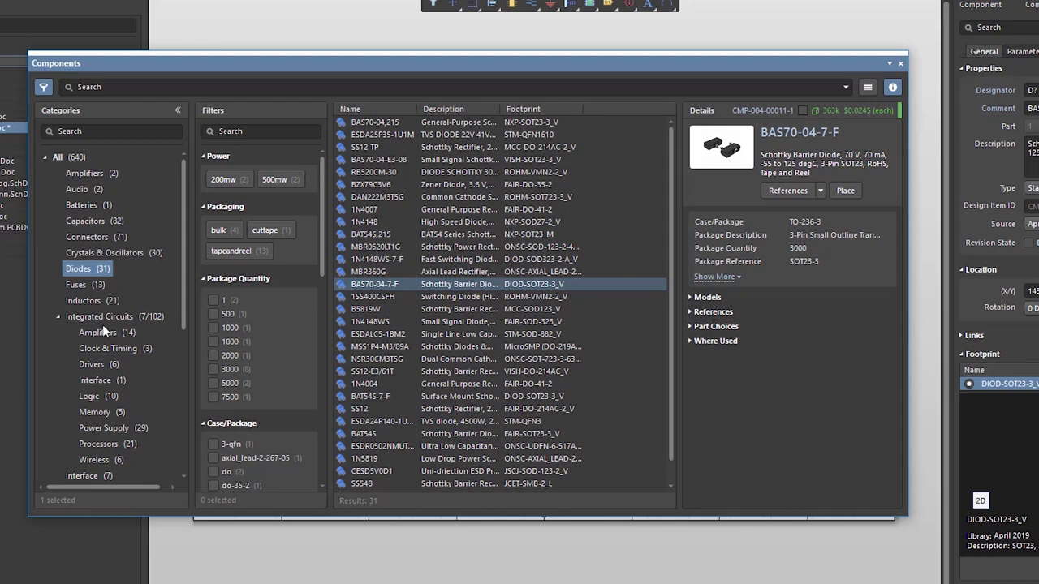
- Filter the Resistors category to case/package 0805 and a value of 1k
{"action": "scroll", "coordinate": [114, 309], "scroll_direction": "down", "scroll_amount": 5}
{"action": "left_click", "coordinate": [83, 402]}
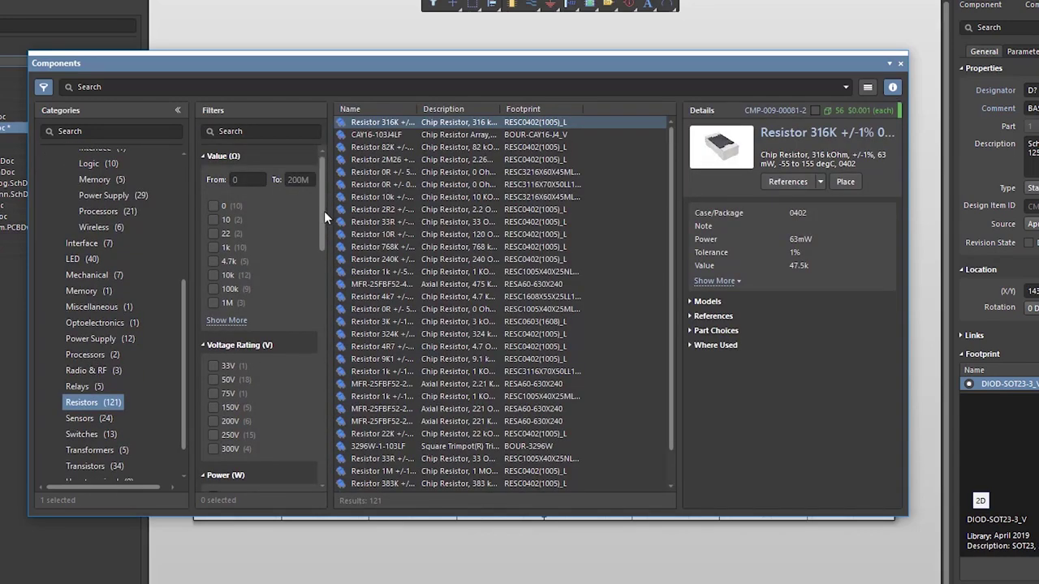
{"action": "mouse_move", "coordinate": [324, 211]}
{"action": "left_mouse_down"}
{"action": "mouse_move", "coordinate": [327, 302]}
{"action": "mouse_move", "coordinate": [318, 228]}
{"action": "left_mouse_up"}
{"action": "left_click", "coordinate": [212, 327]}
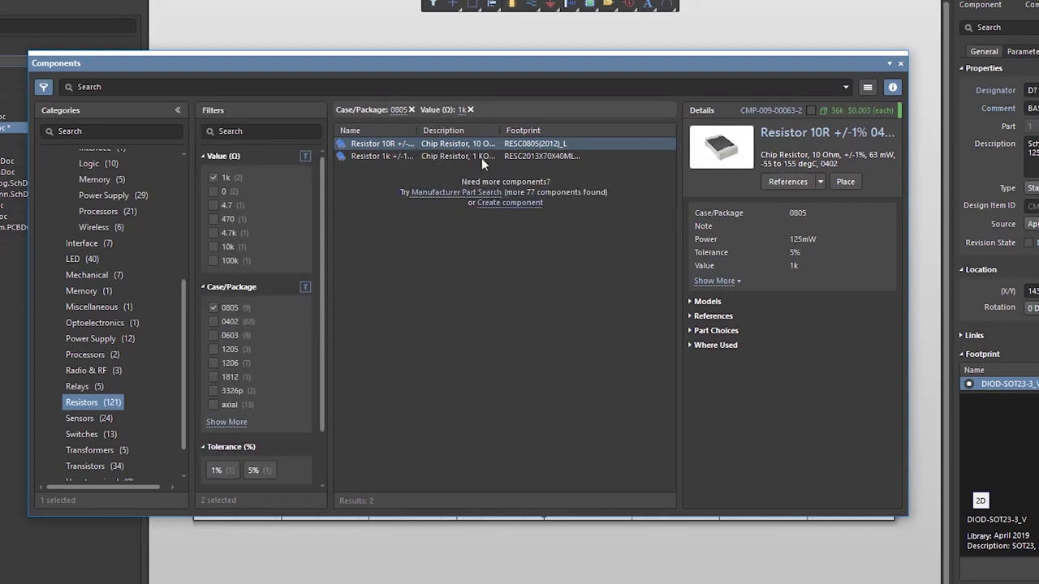
- Widen the Name column of the results and enlarge the Components panel to fit all filter groups
{"action": "left_click_drag", "start_coordinate": [415, 128], "coordinate": [456, 128]}
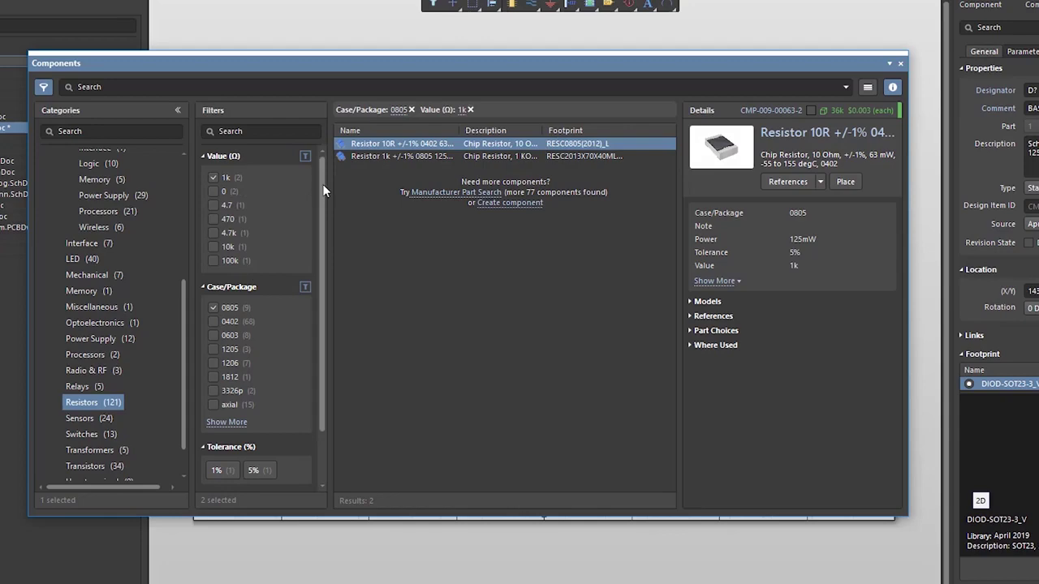
{"action": "scroll", "coordinate": [326, 242], "scroll_direction": "down", "scroll_amount": 1}
{"action": "left_click_drag", "start_coordinate": [322, 199], "coordinate": [325, 163]}
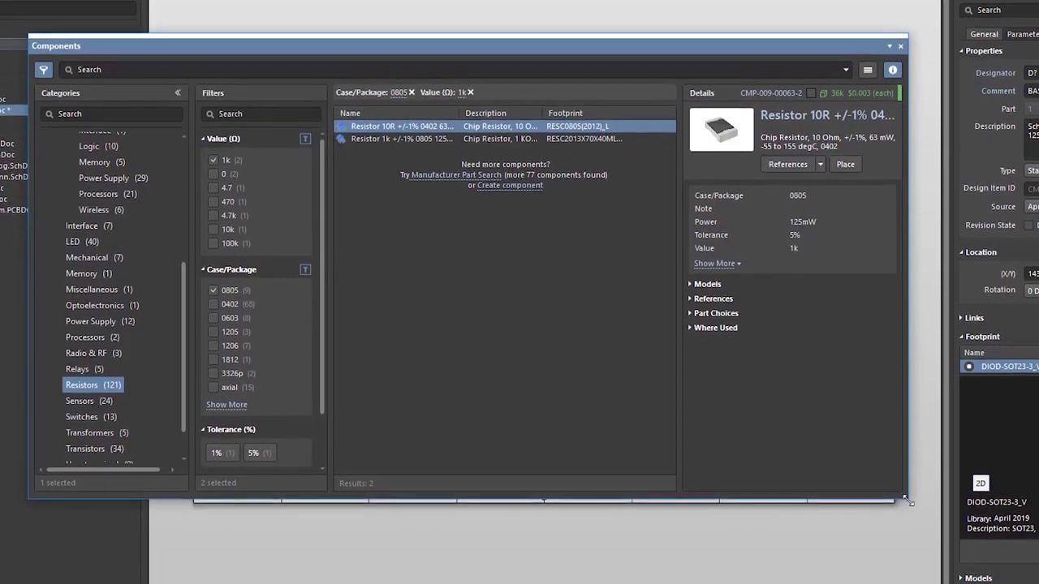
{"action": "left_click_drag", "start_coordinate": [906, 500], "coordinate": [922, 574]}
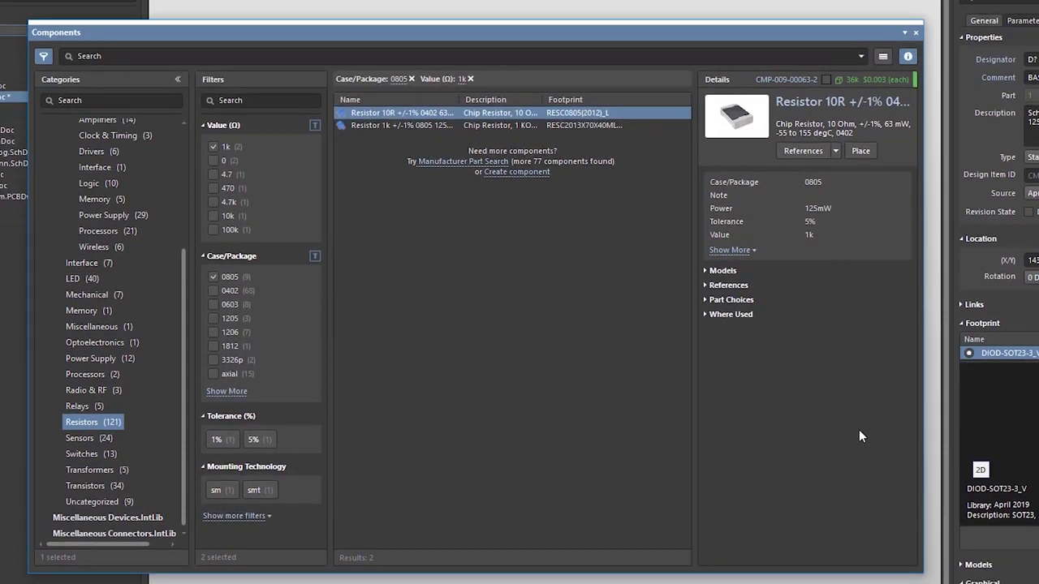
- Compare the parameters of the two filtered resistors side by side, widening the details area and highlighting Tolerance
{"action": "left_click", "coordinate": [388, 125], "text": "shift"}
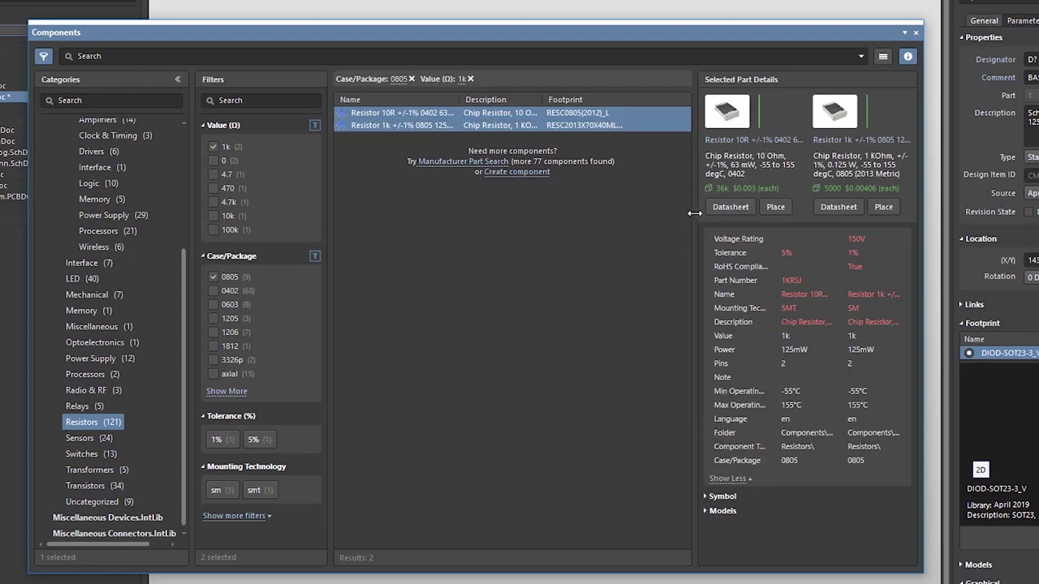
{"action": "left_click_drag", "start_coordinate": [692, 210], "coordinate": [665, 206]}
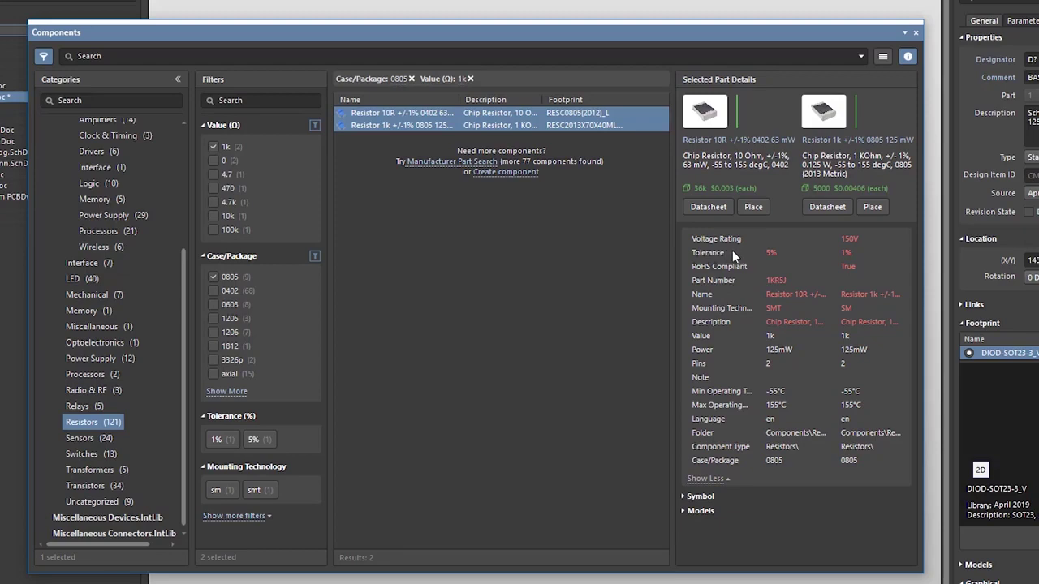
{"action": "left_click", "coordinate": [732, 252]}
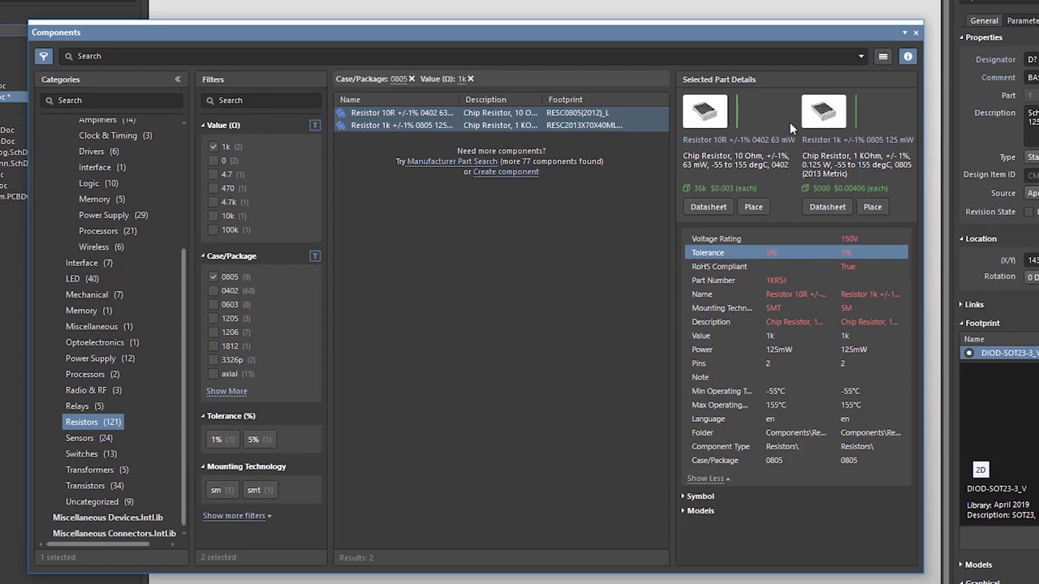
- Inspect the models, references, part choices and usage of the 1k 0805 resistor, and the details of the 10R resistor
{"action": "left_click", "coordinate": [372, 124]}
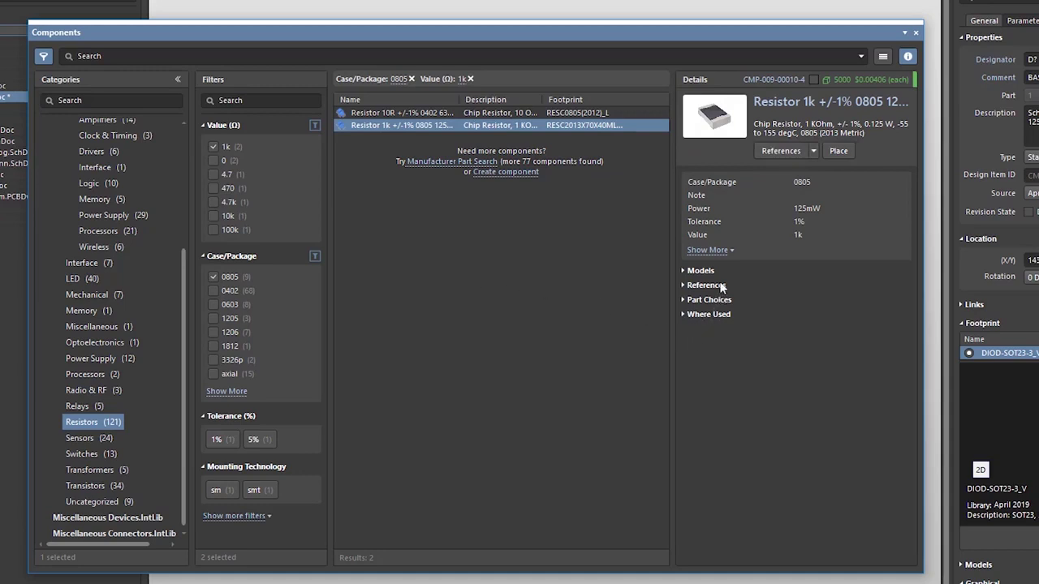
{"action": "left_click", "coordinate": [684, 271]}
{"action": "scroll", "coordinate": [695, 279], "scroll_direction": "down", "scroll_amount": 2}
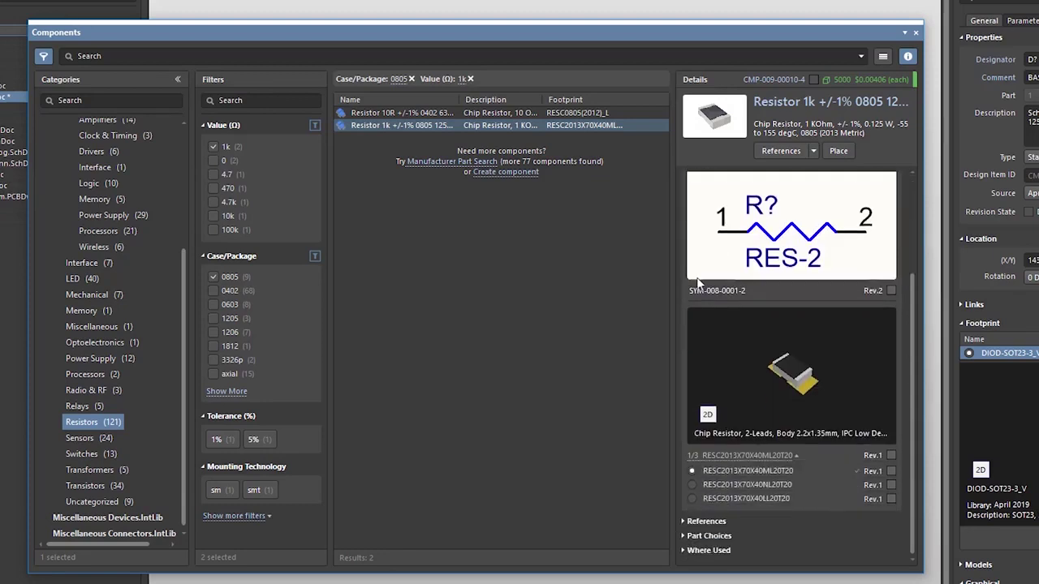
{"action": "left_click", "coordinate": [683, 523]}
{"action": "left_click", "coordinate": [685, 300]}
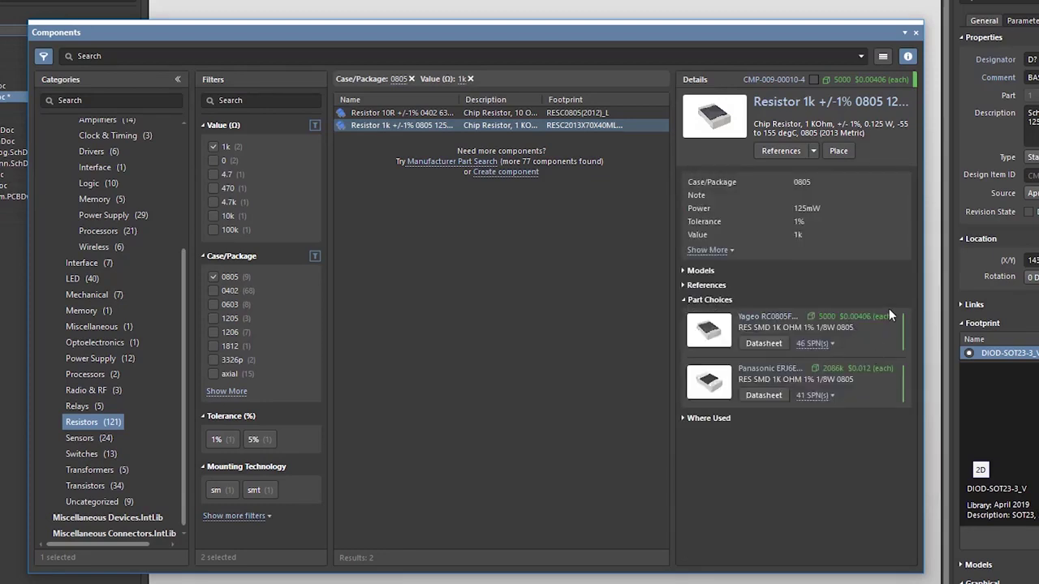
{"action": "left_click", "coordinate": [684, 418]}
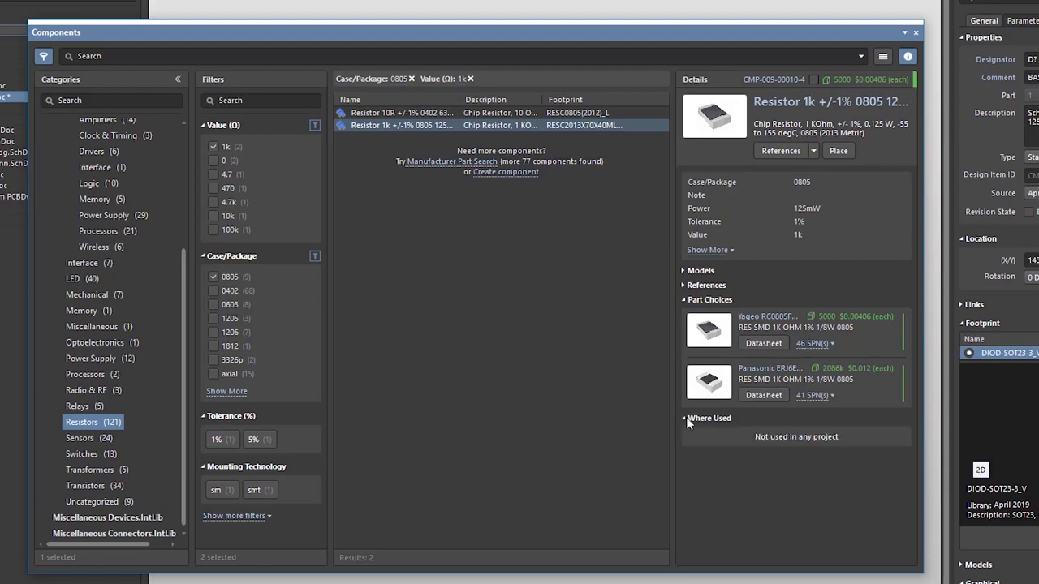
{"action": "left_click", "coordinate": [399, 113]}
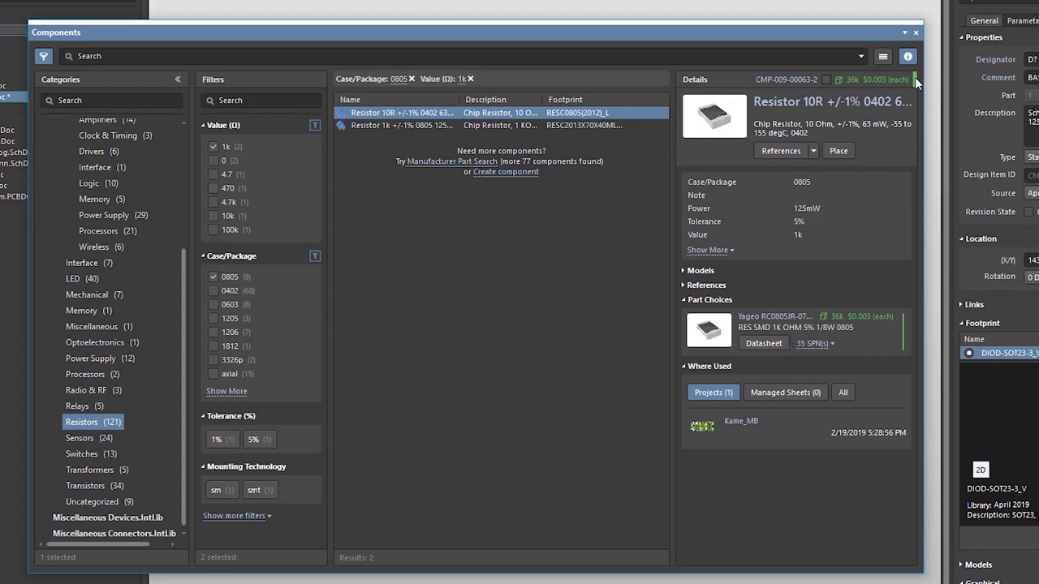
{"action": "mouse_move", "coordinate": [914, 77]}
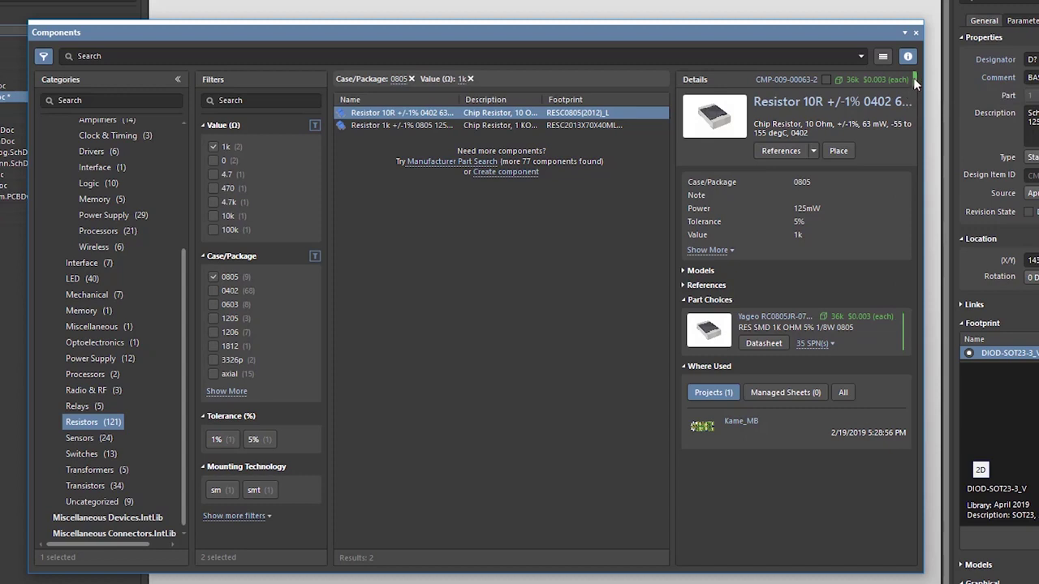